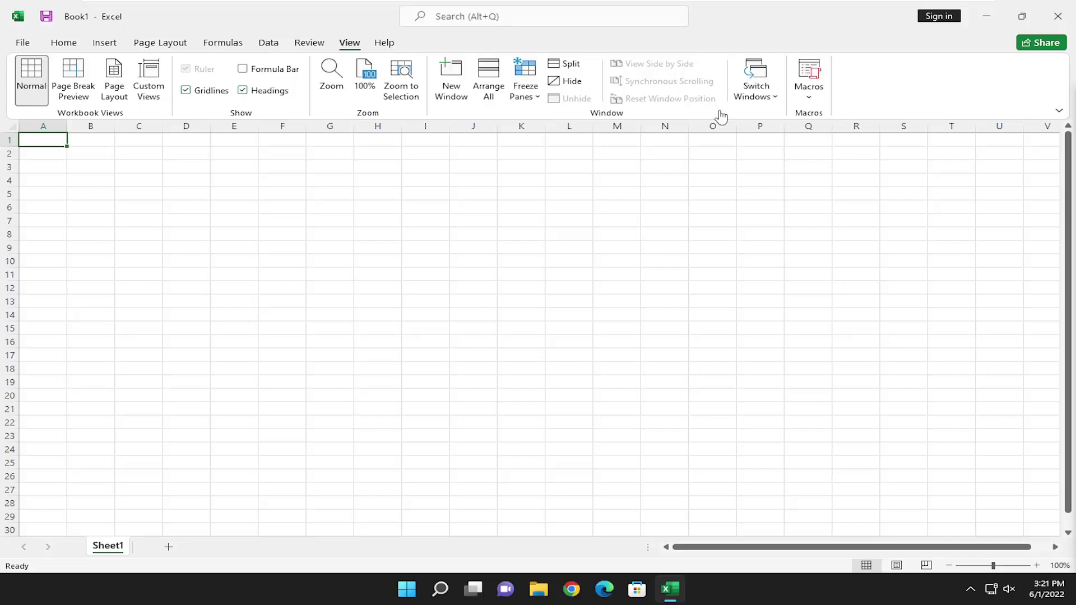
Step: From the File start page, go to Excel Options and show the Trust Center page
{"action": "left_click", "coordinate": [23, 43]}
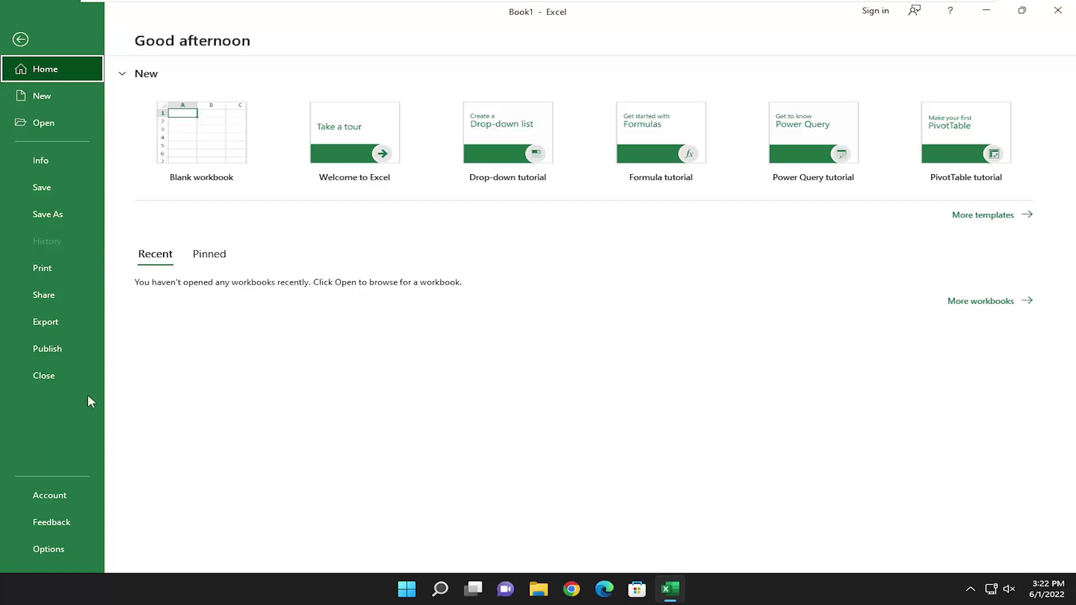
{"action": "left_click", "coordinate": [46, 548]}
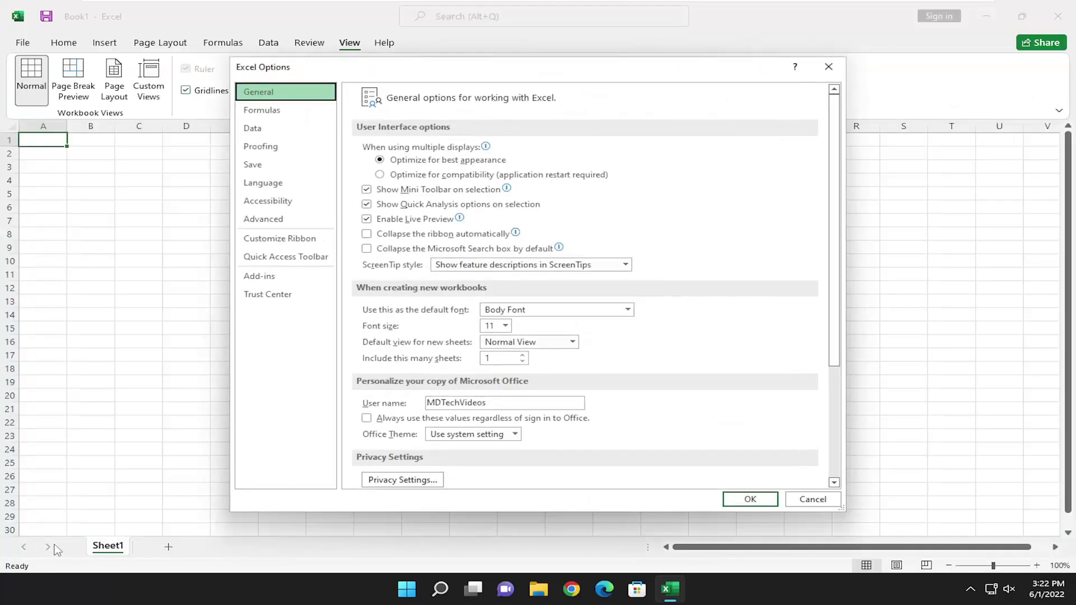
{"action": "left_click", "coordinate": [268, 300]}
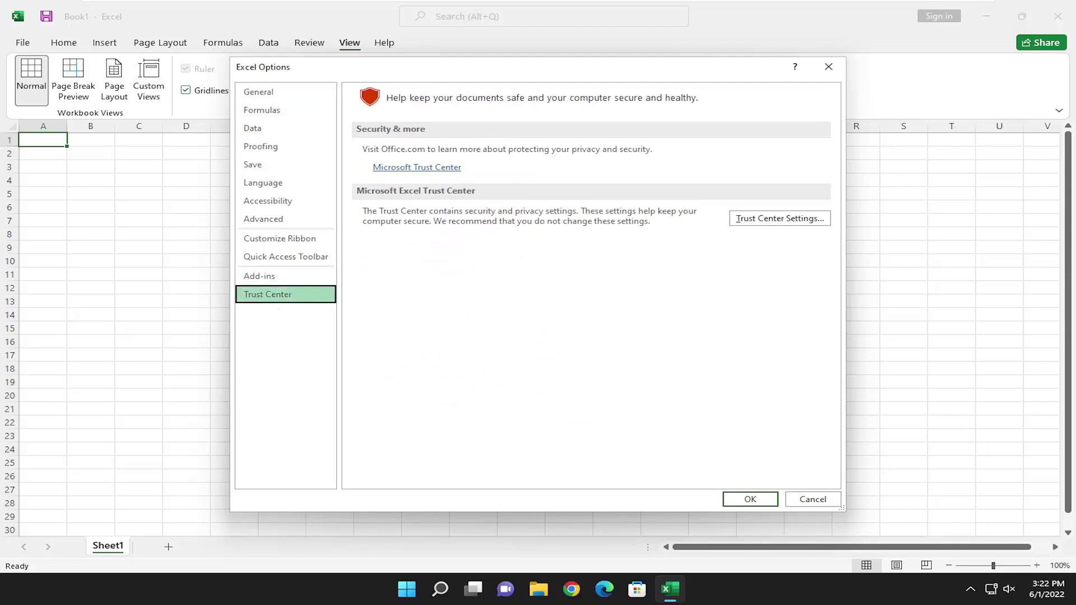
Step: Open Trust Center Settings on the Macro Settings page, nudging the dialog slightly up-left
{"action": "left_click", "coordinate": [752, 221]}
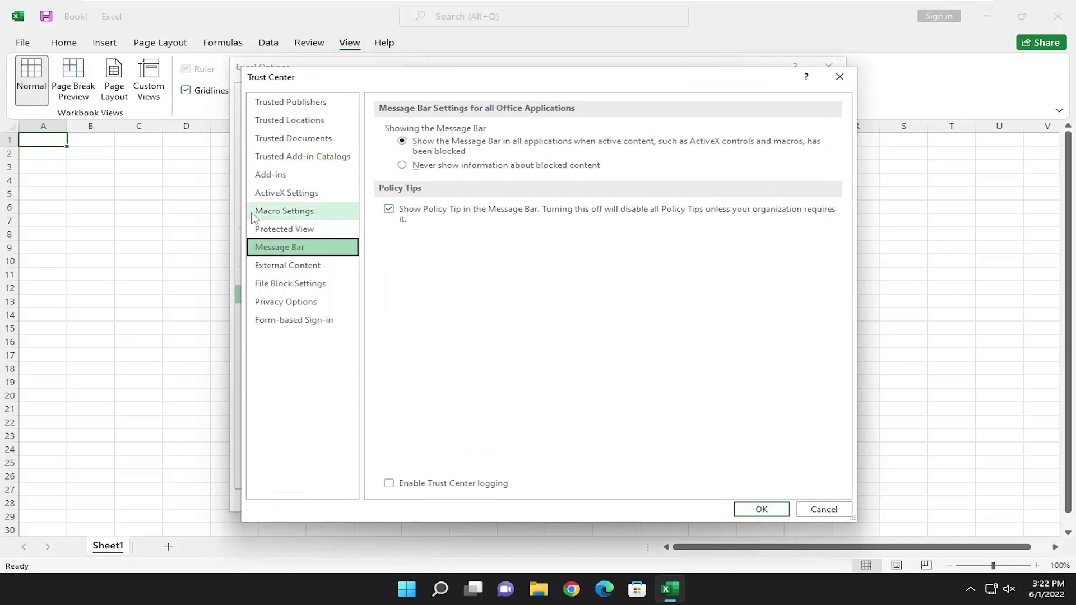
{"action": "left_click", "coordinate": [277, 212]}
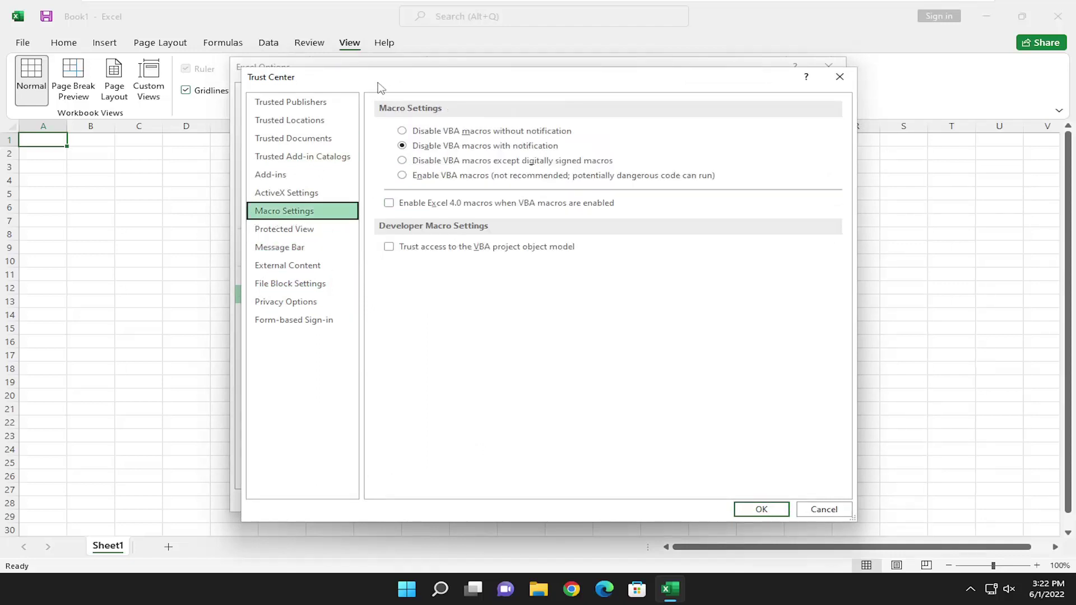
{"action": "left_click_drag", "start_coordinate": [377, 84], "coordinate": [367, 73]}
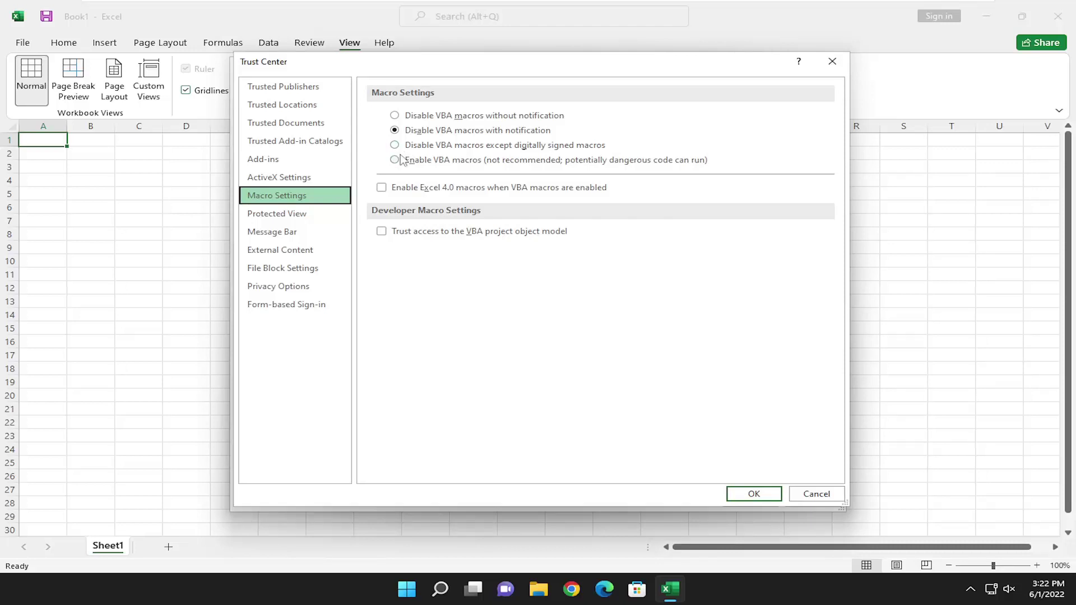
Step: Choose 'Enable VBA macros' and confirm with OK, returning to the blank workbook
{"action": "left_click", "coordinate": [396, 160]}
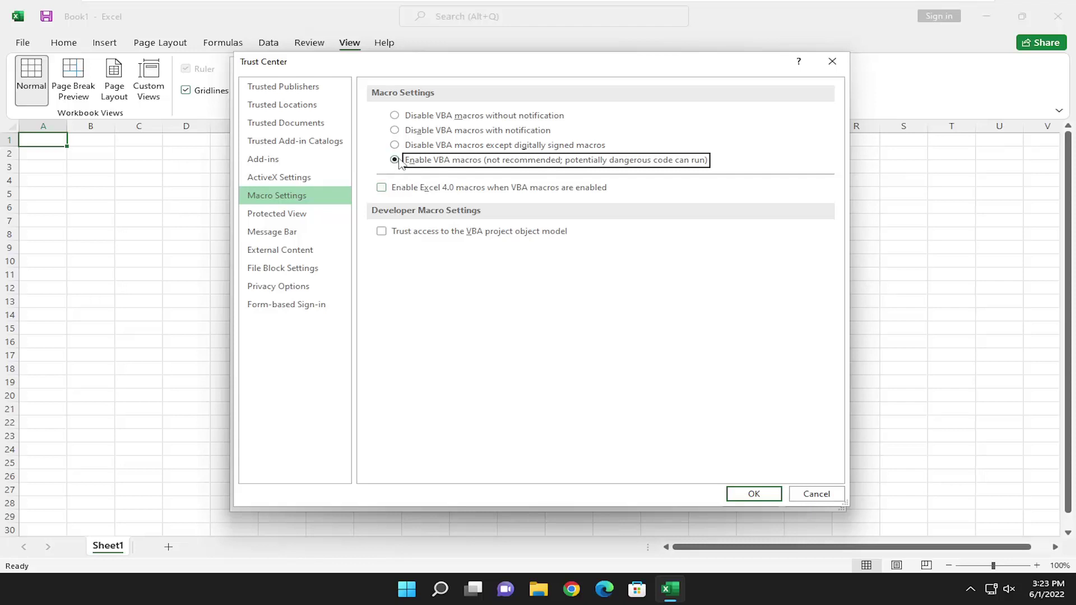
{"action": "left_click", "coordinate": [745, 493]}
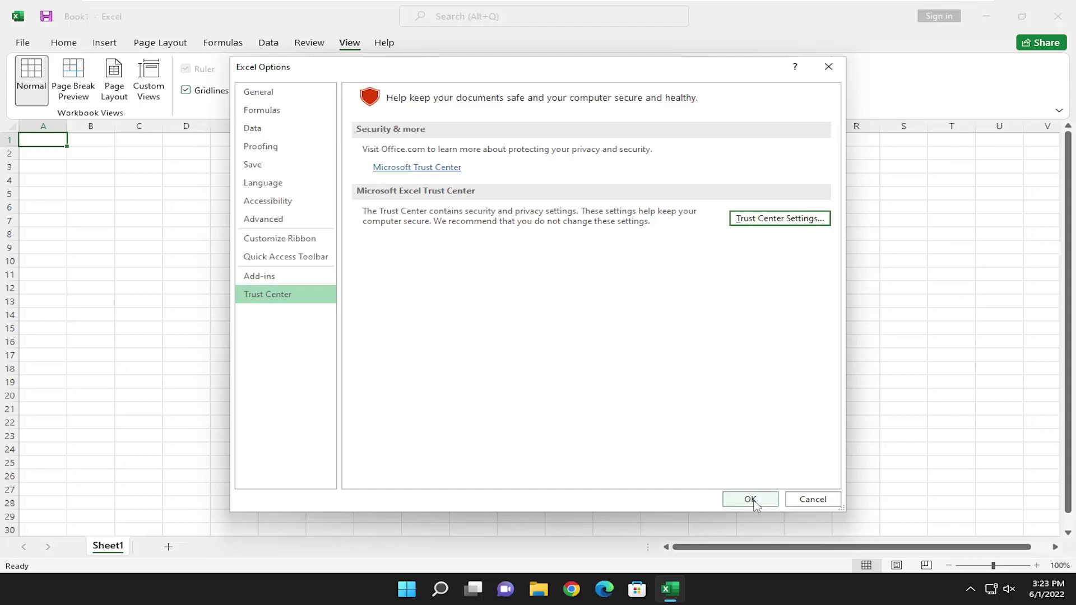
{"action": "left_click", "coordinate": [750, 500]}
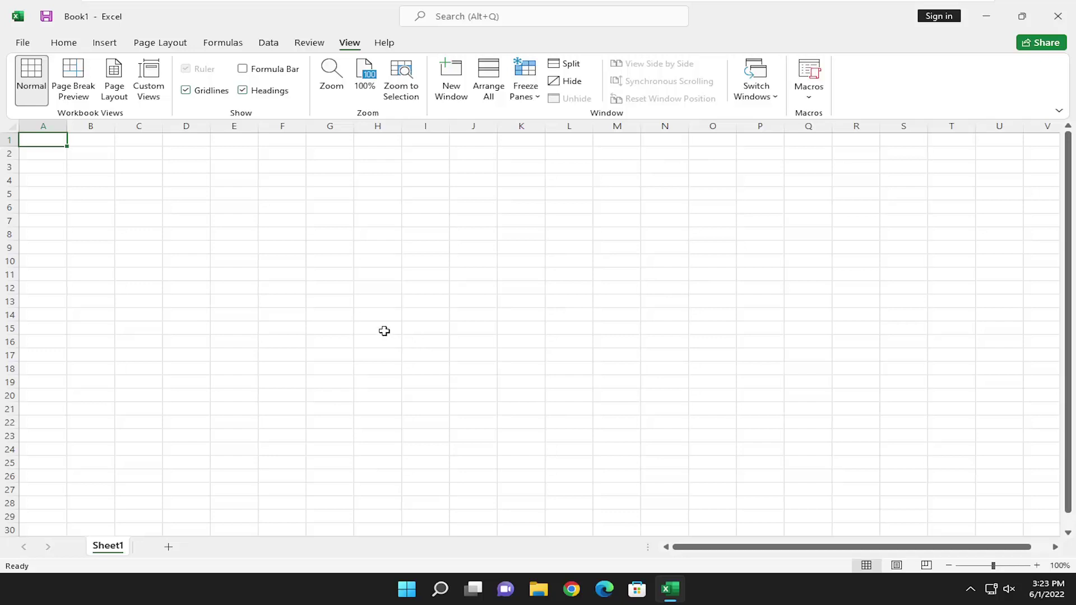
{"action": "scroll", "coordinate": [496, 323], "scroll_direction": "down", "scroll_amount": 1}
{"action": "scroll", "coordinate": [508, 322], "scroll_direction": "down", "scroll_amount": 1}
{"action": "scroll", "coordinate": [507, 322], "scroll_direction": "up", "scroll_amount": 2}
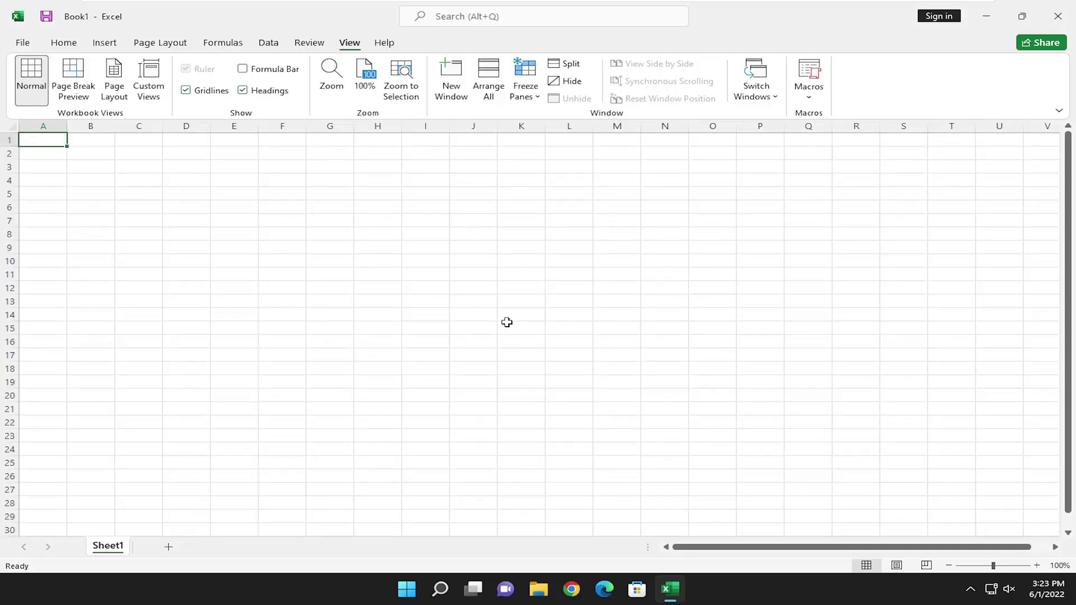